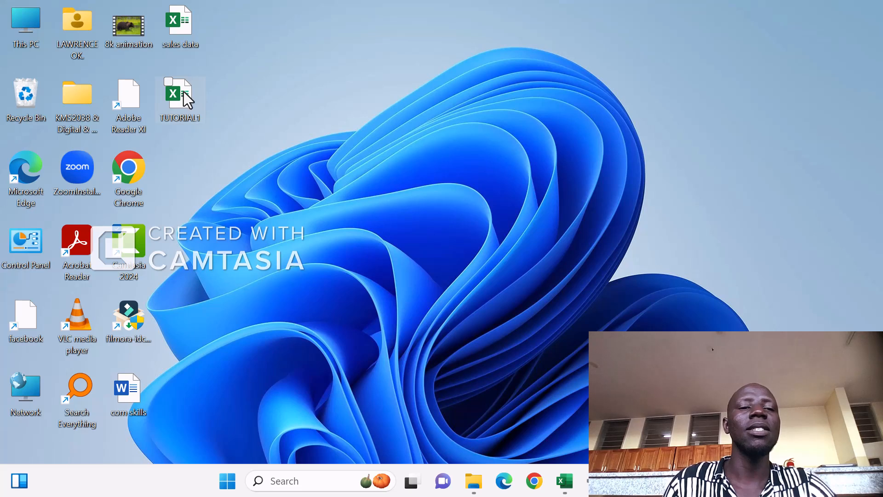
# - Rename the TUTORIAL1 workbook on the desktop to end of term 3 report card
pyautogui.click(184, 97)
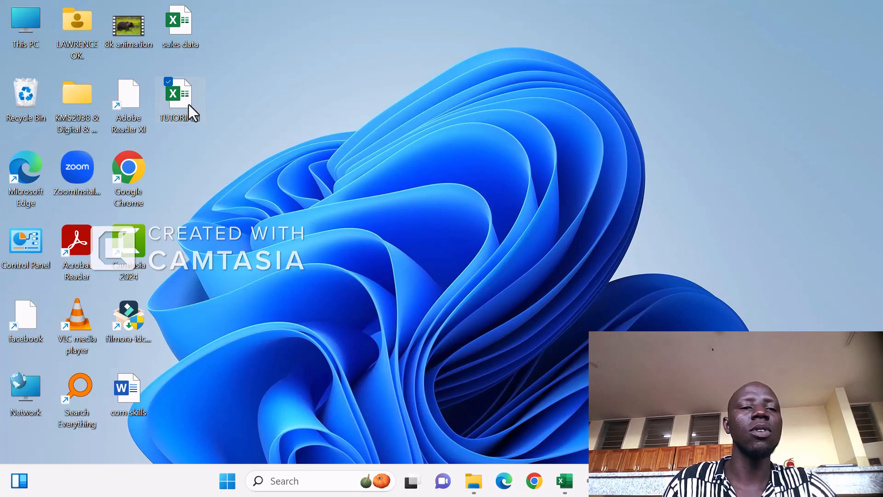
pyautogui.rightClick(183, 95)
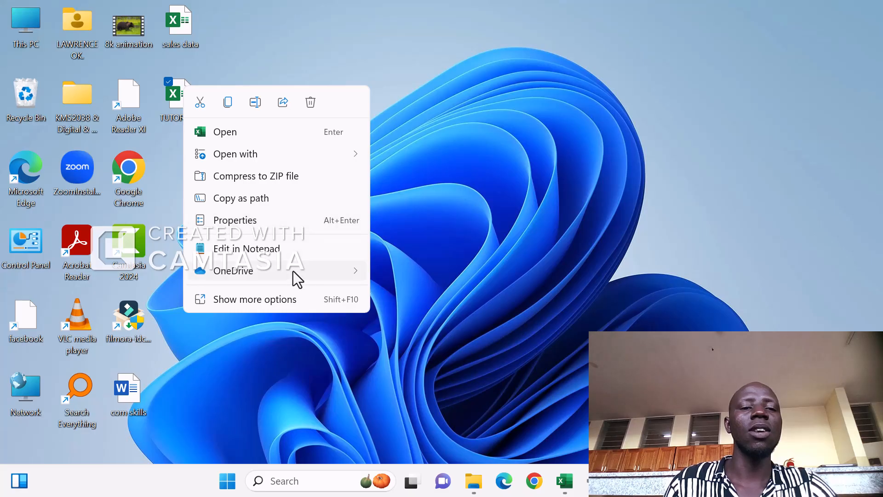
pyautogui.click(272, 299)
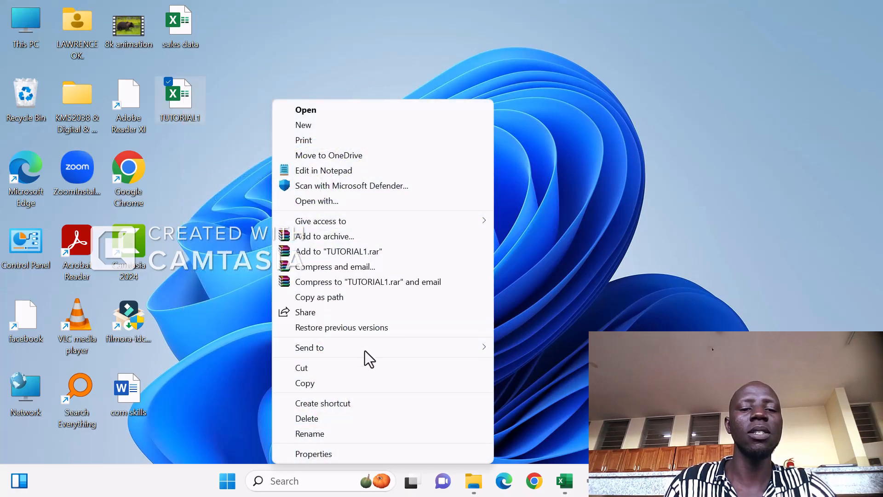
pyautogui.click(336, 434)
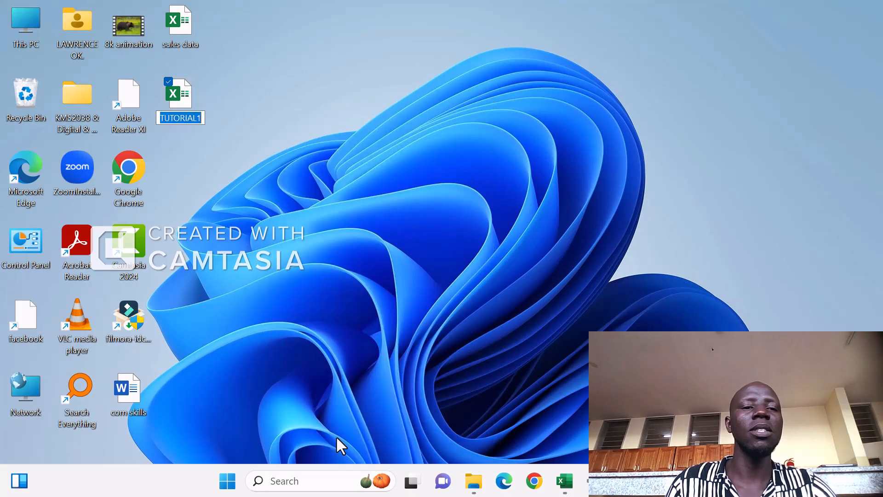
pyautogui.write('end')
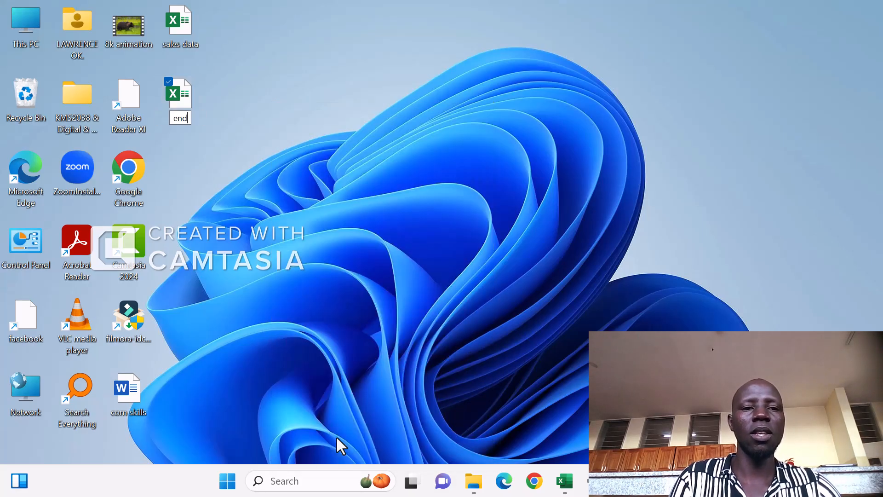
pyautogui.write(' of ter')
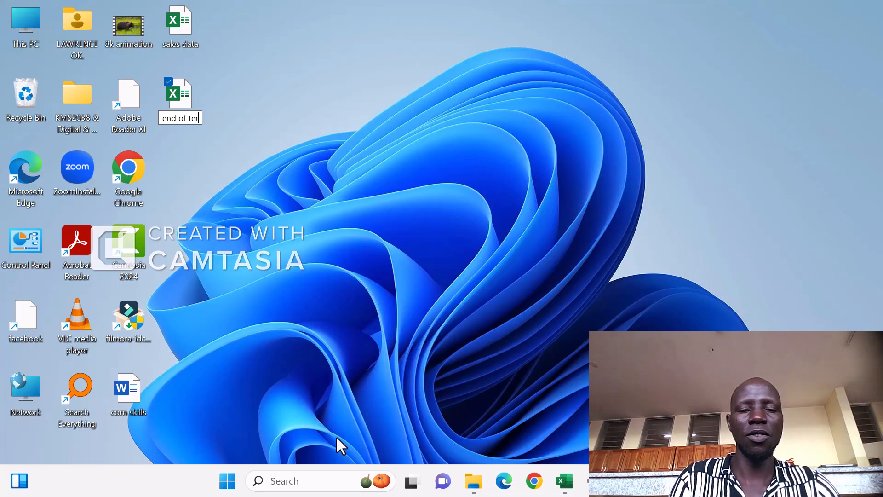
pyautogui.write('m 3 ')
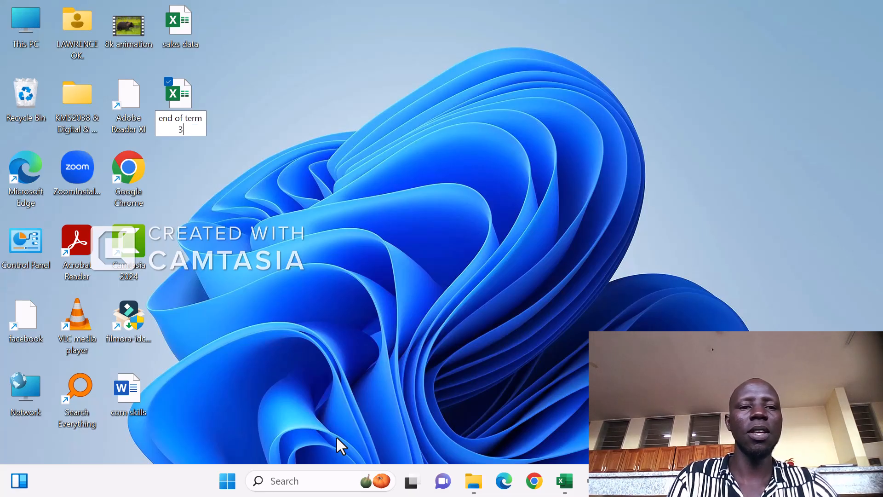
pyautogui.write('report card')
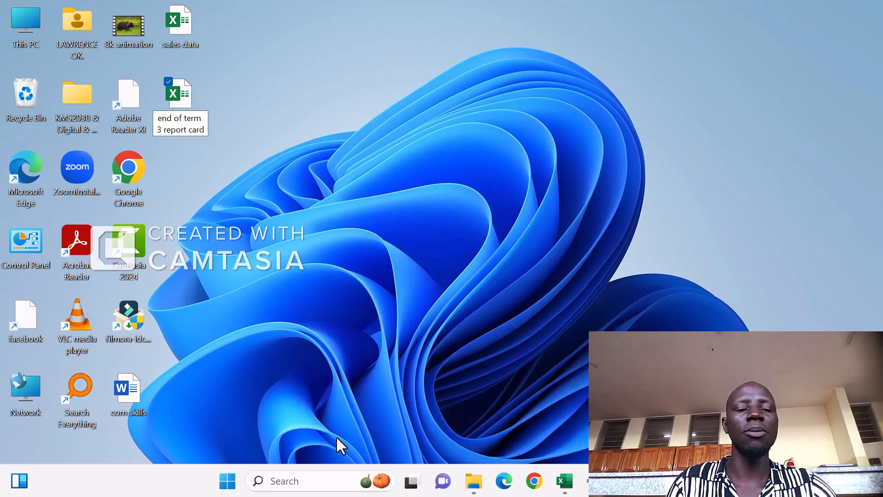
pyautogui.click(484, 323)
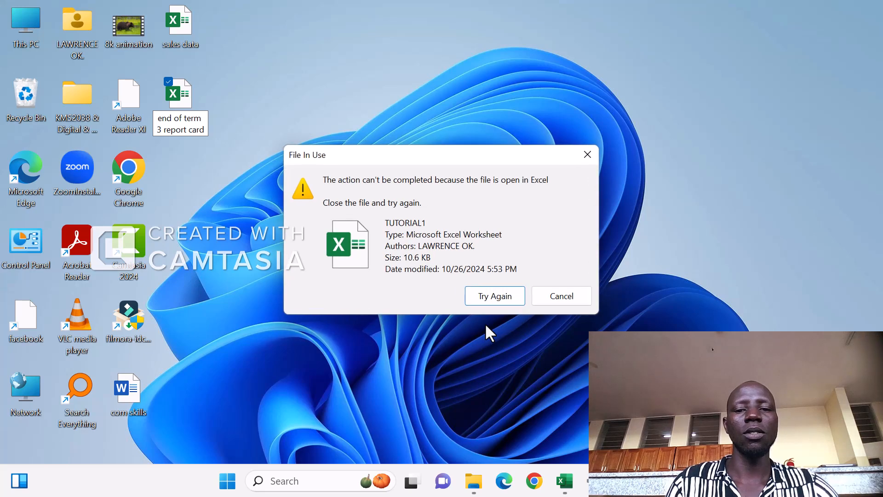
# - Close the open TUTORIAL1 workbook in Excel, saving its changes
pyautogui.moveTo(567, 487)
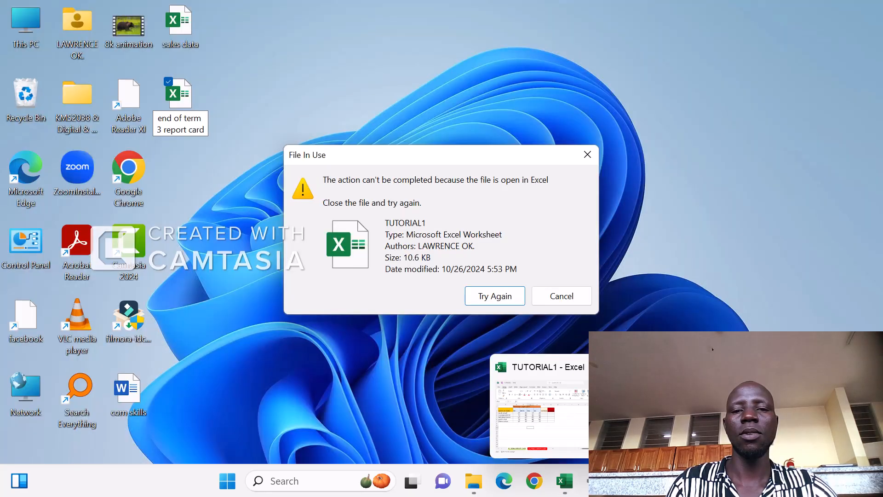
pyautogui.click(597, 366)
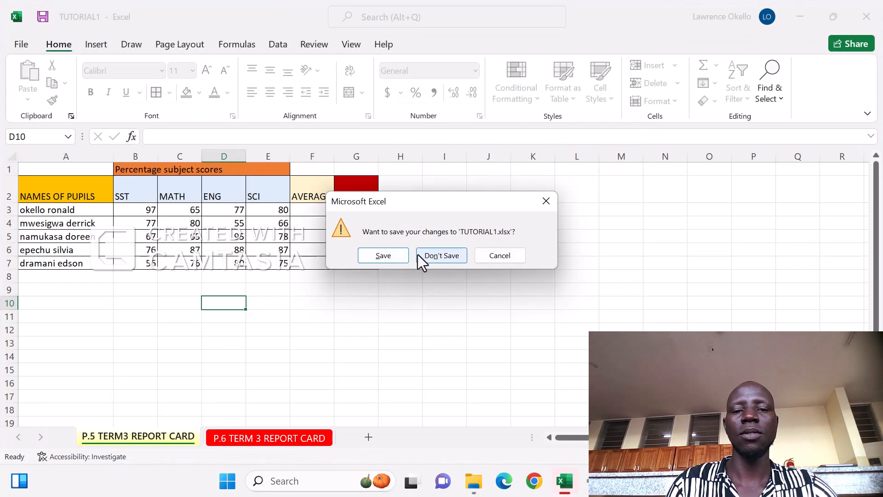
pyautogui.click(390, 258)
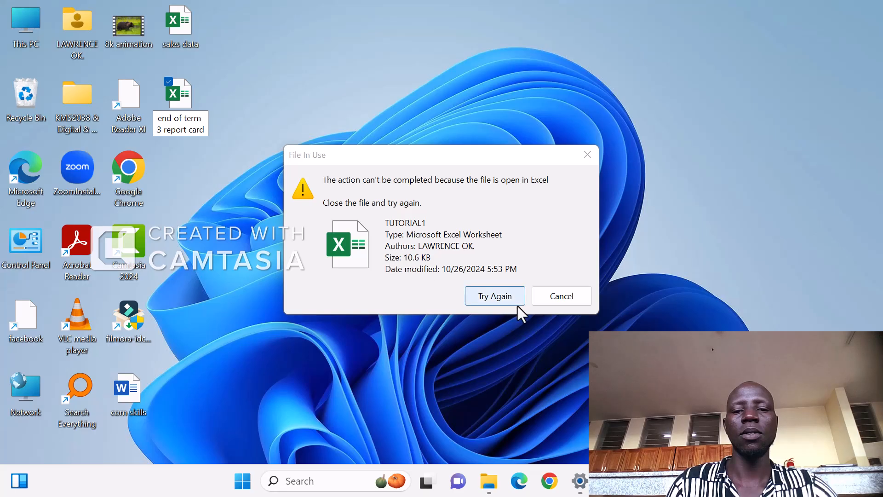
# - Retry the rename and open the renamed end of term 3 report card workbook
pyautogui.click(500, 296)
pyautogui.moveTo(485, 324); pyautogui.dragTo(321, 152)
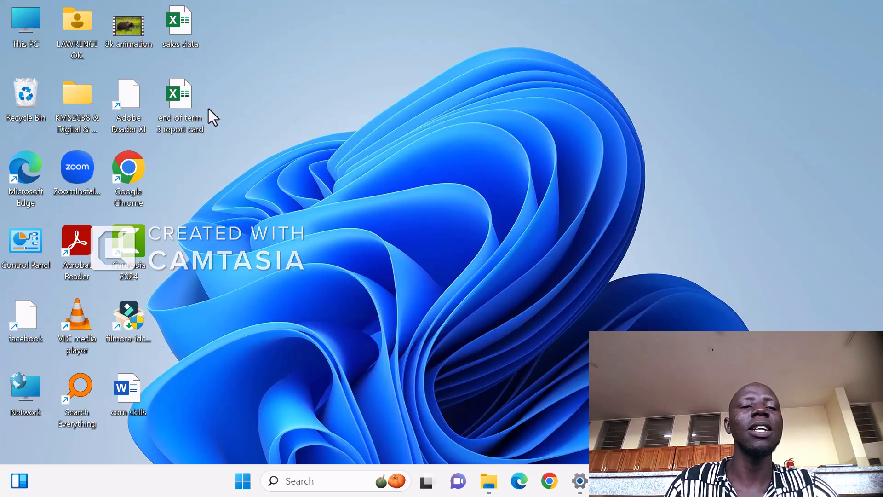
pyautogui.doubleClick(181, 100)
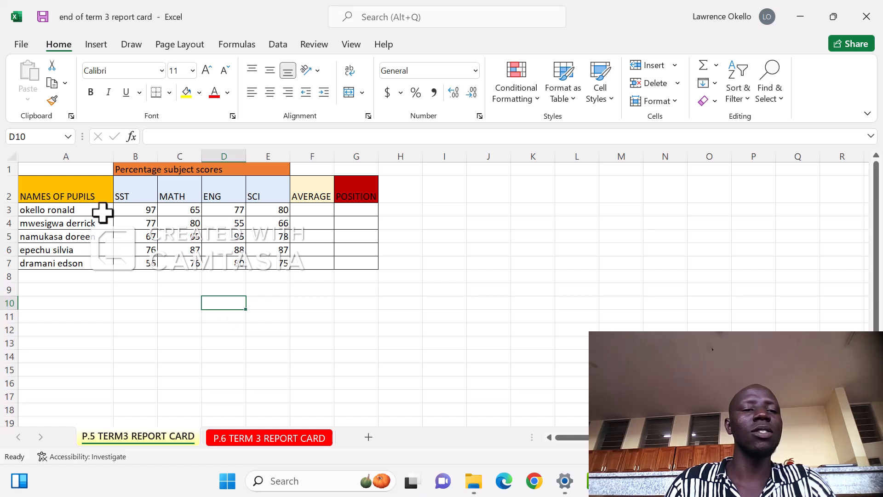
pyautogui.click(87, 194)
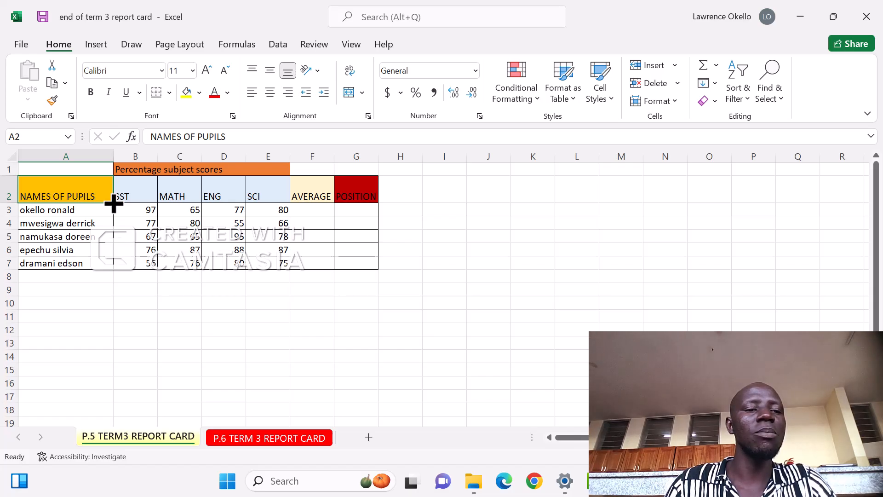
pyautogui.moveTo(113, 202); pyautogui.dragTo(110, 275)
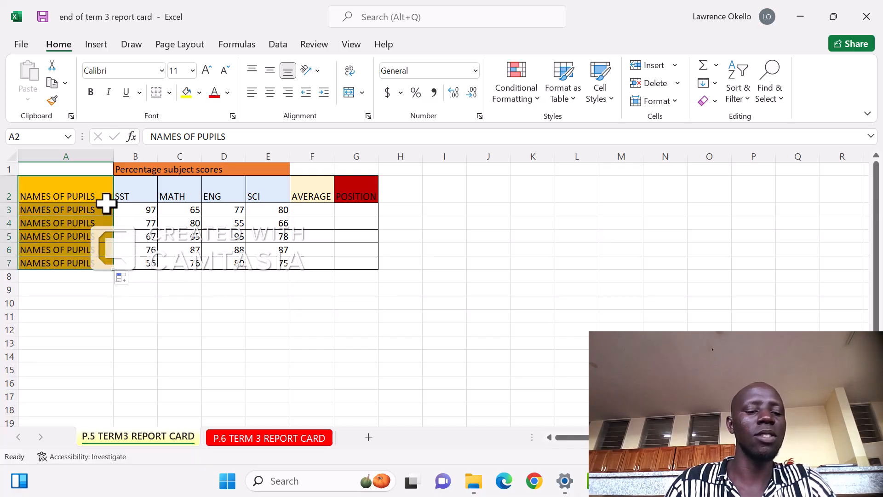
pyautogui.hotkey('ctrl', 'z')
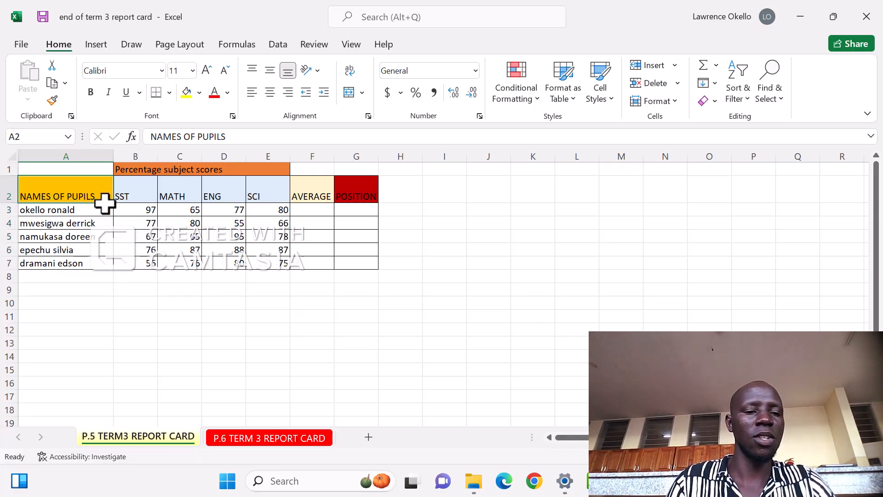
# - Examine the table's columns for pupil names, subject scores, AVERAGE and POSITION
pyautogui.click(68, 148)
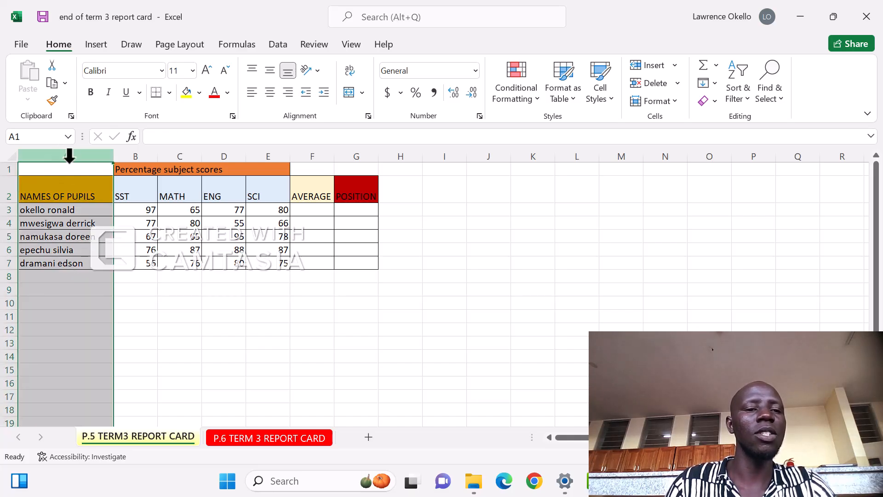
pyautogui.click(141, 147)
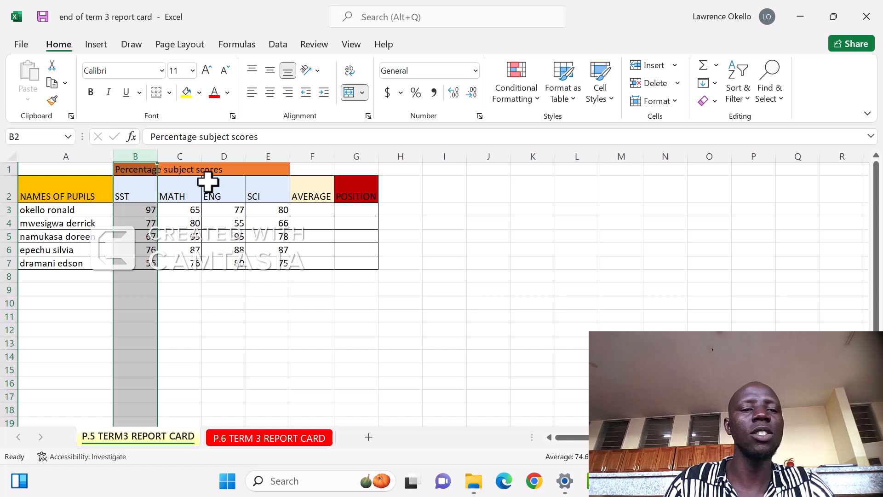
pyautogui.click(192, 154)
pyautogui.click(228, 154)
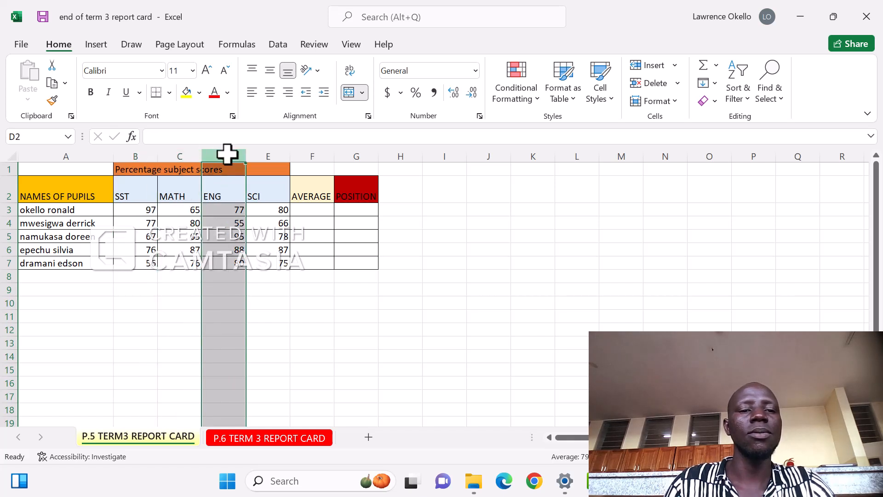
pyautogui.click(266, 154)
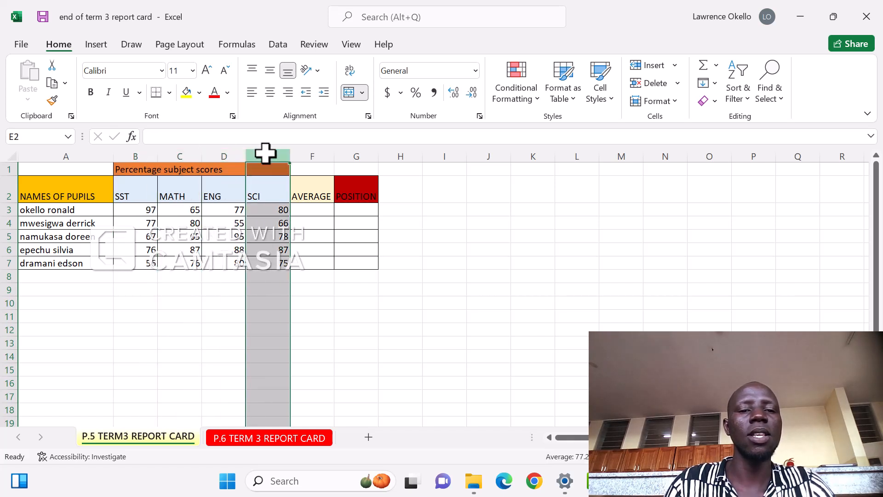
pyautogui.click(312, 211)
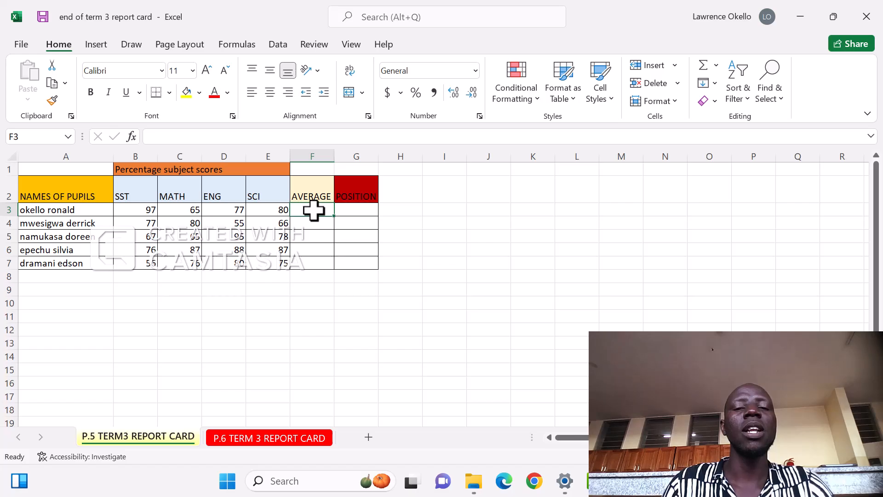
pyautogui.click(311, 157)
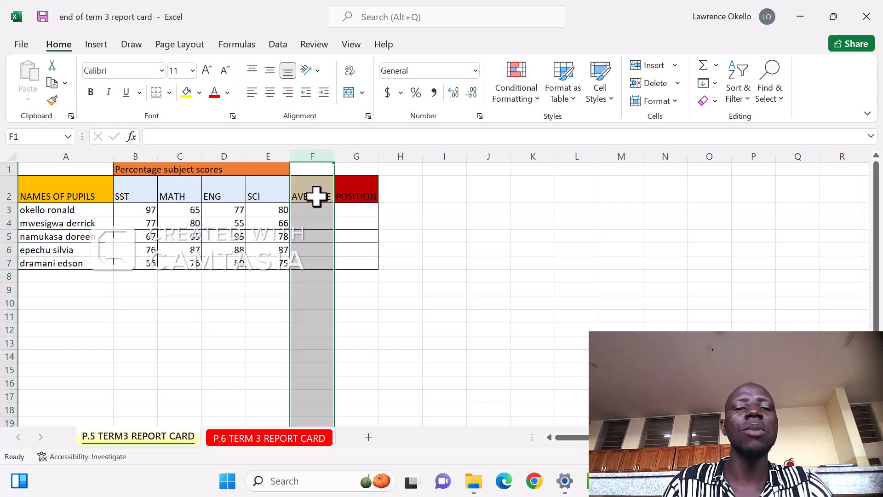
pyautogui.click(361, 156)
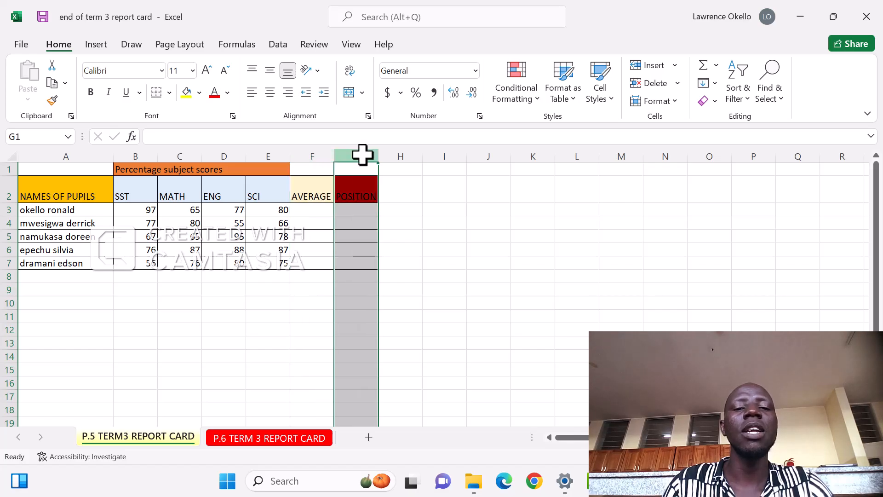
# - Rename the G2 header to POSITION/RANK and widen column G to fit it
pyautogui.click(365, 188)
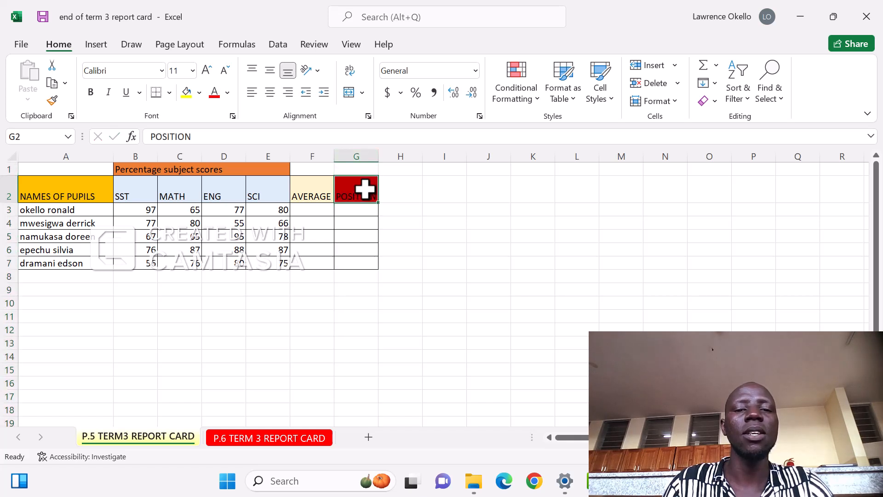
pyautogui.doubleClick(363, 195)
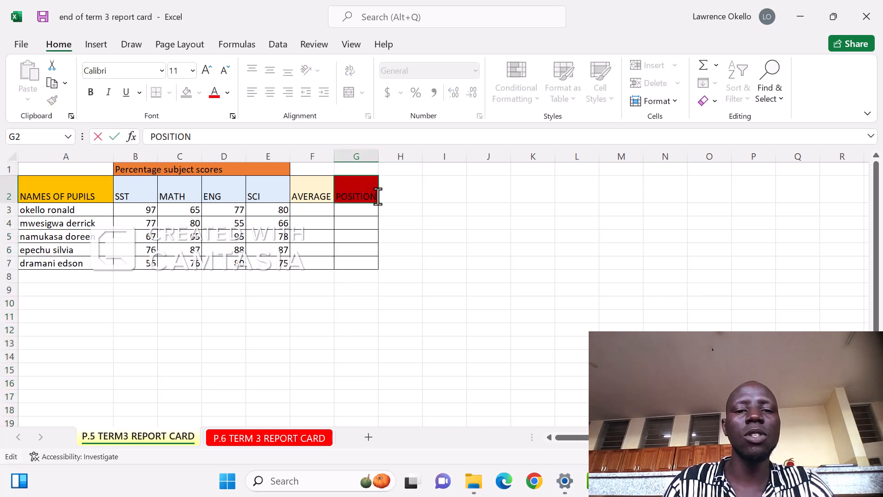
pyautogui.press('Escape')
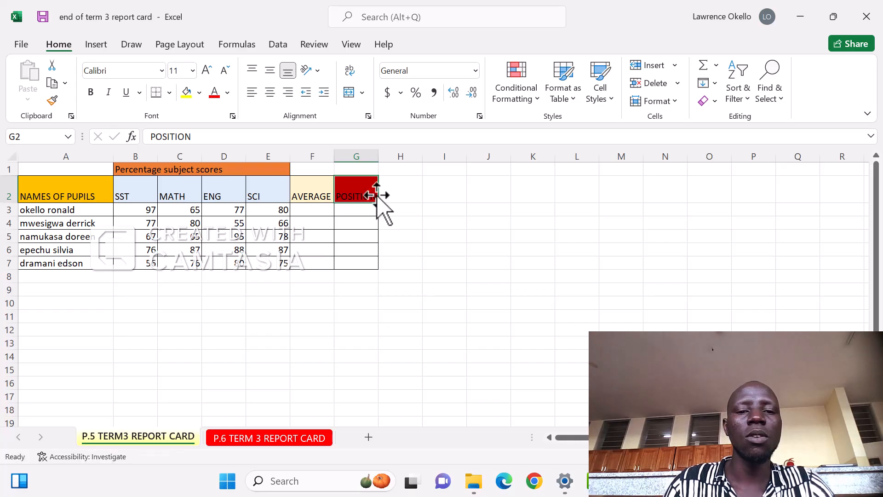
pyautogui.doubleClick(370, 186)
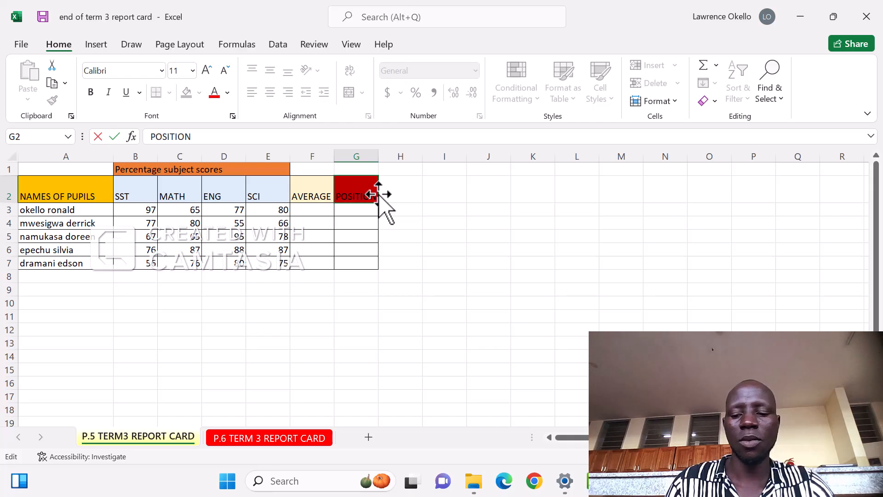
pyautogui.write('/RANK')
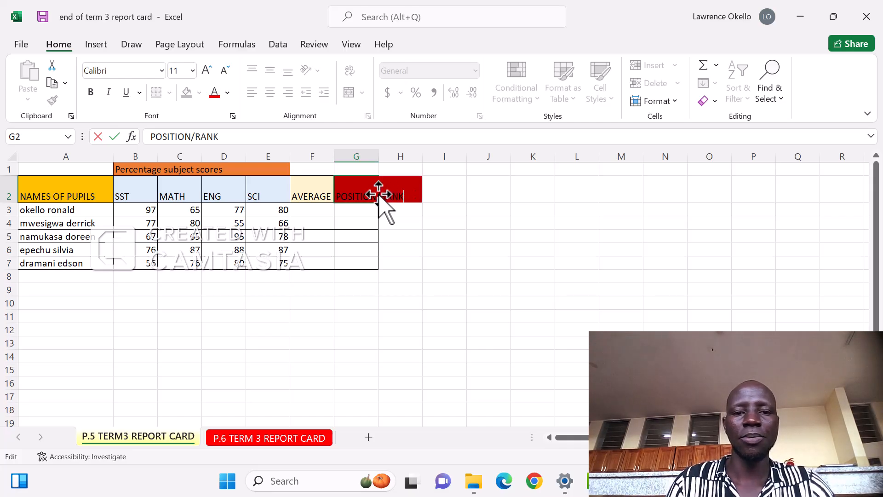
pyautogui.click(445, 289)
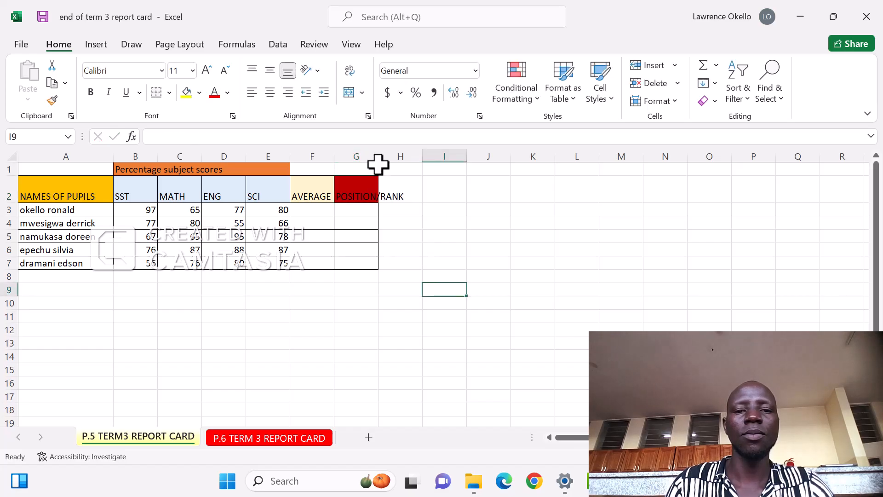
pyautogui.moveTo(378, 156); pyautogui.dragTo(412, 156)
pyautogui.click(389, 317)
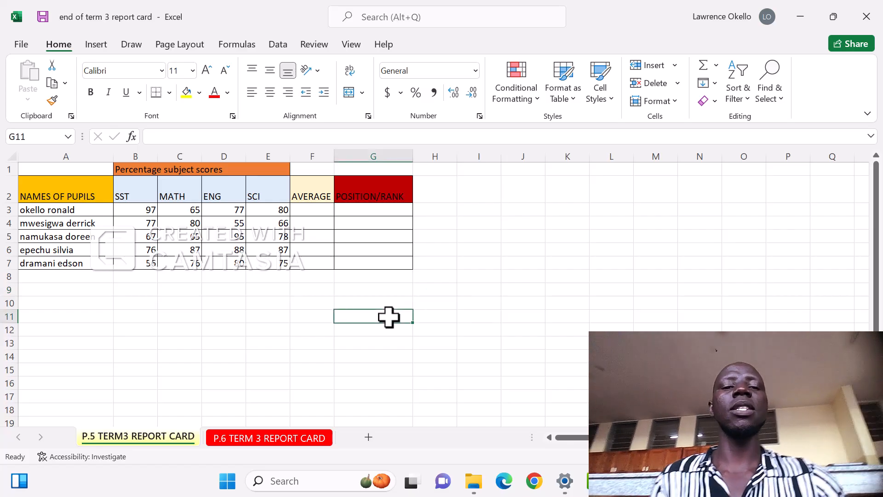
# - Enter an AVERAGE formula in F3 that averages the first pupil's scores in B3:E3
pyautogui.click(305, 208)
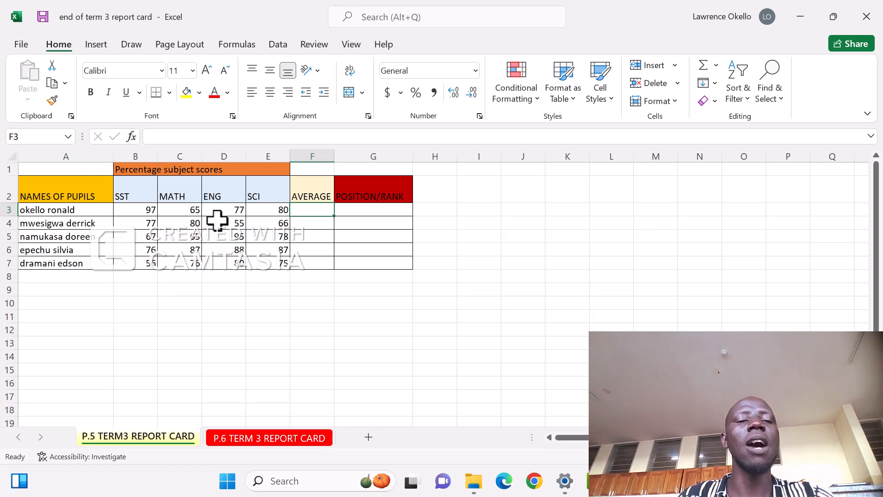
pyautogui.click(3, 209)
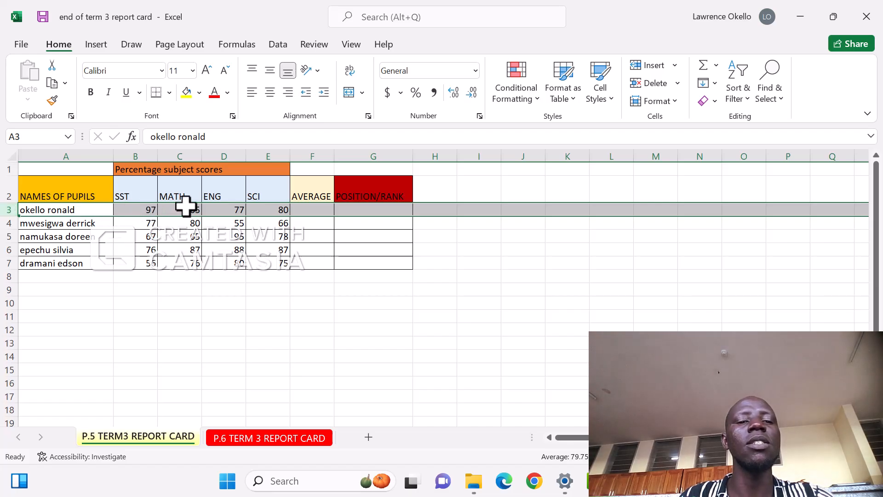
pyautogui.click(312, 209)
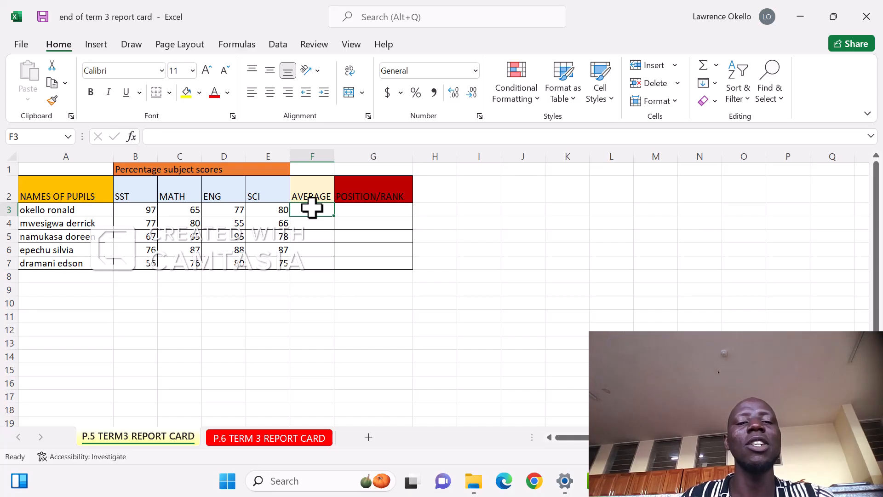
pyautogui.write('=')
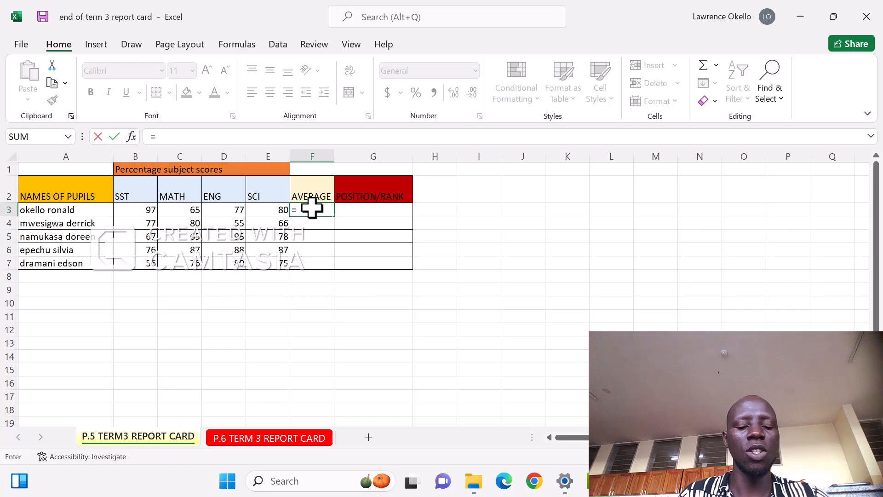
pyautogui.write('AVERAG')
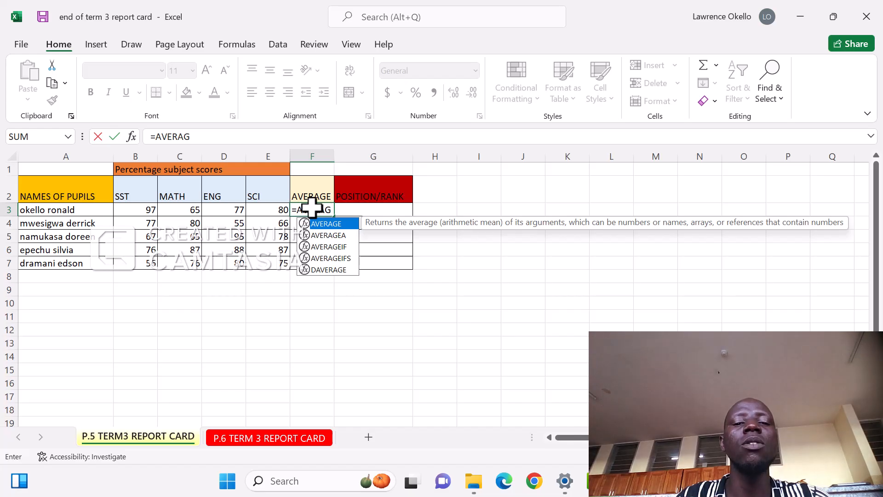
pyautogui.doubleClick(329, 225)
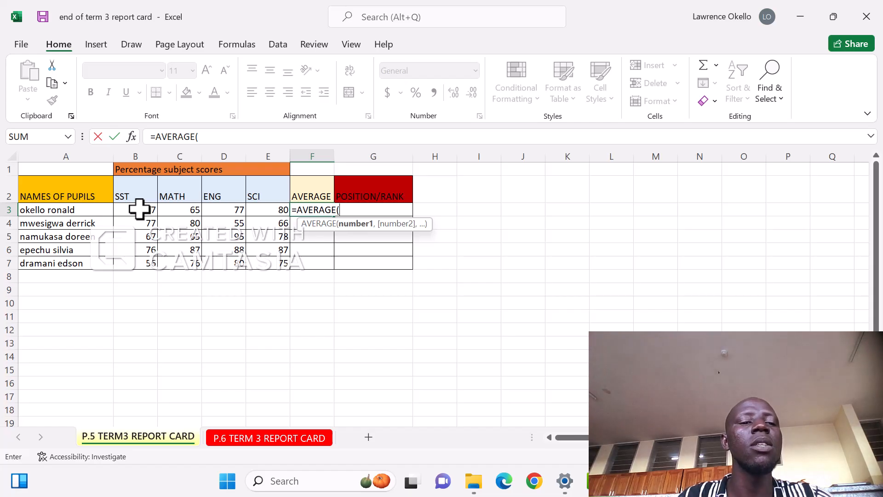
pyautogui.moveTo(139, 209); pyautogui.dragTo(262, 206)
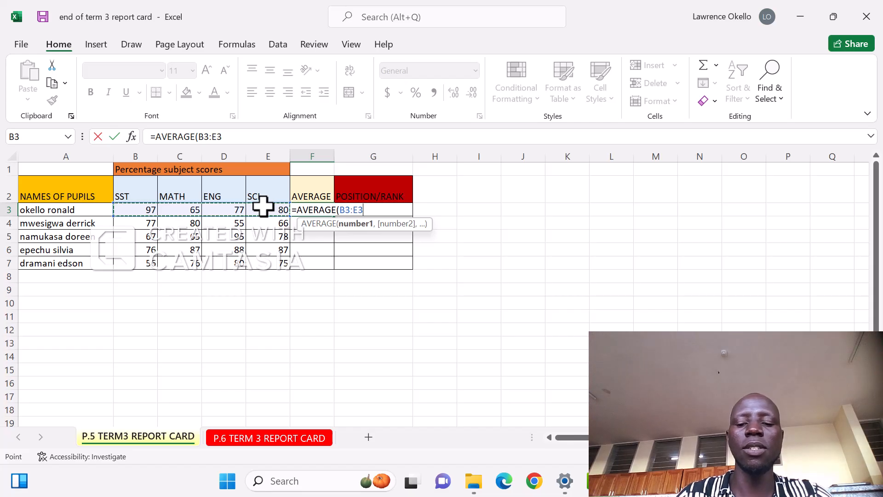
pyautogui.write(')')
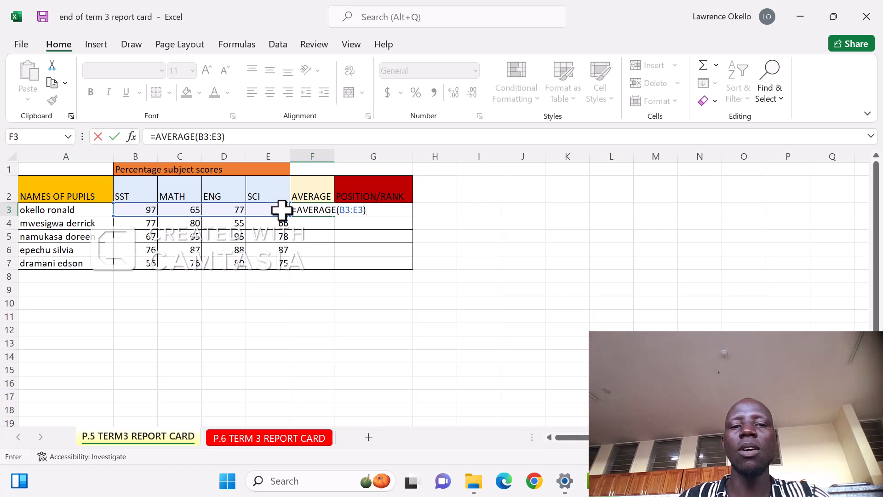
pyautogui.press('Return')
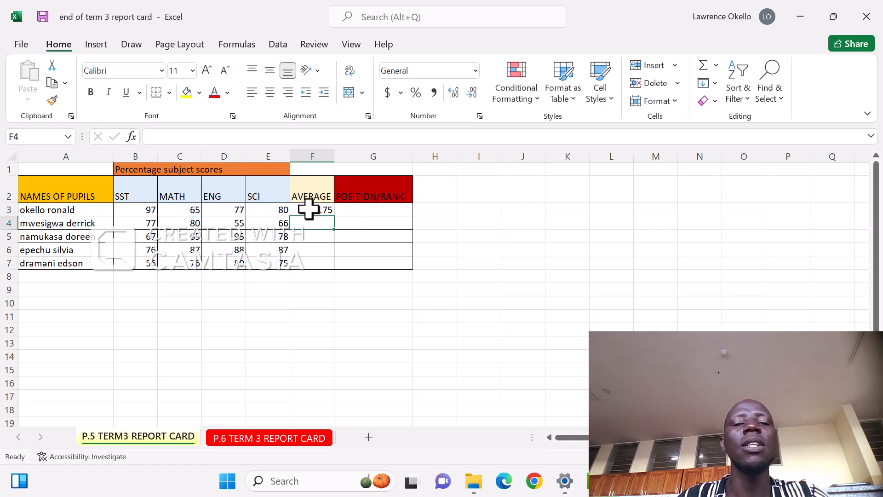
# - Fill the average formula down column F through row 7 for all pupils
pyautogui.click(308, 209)
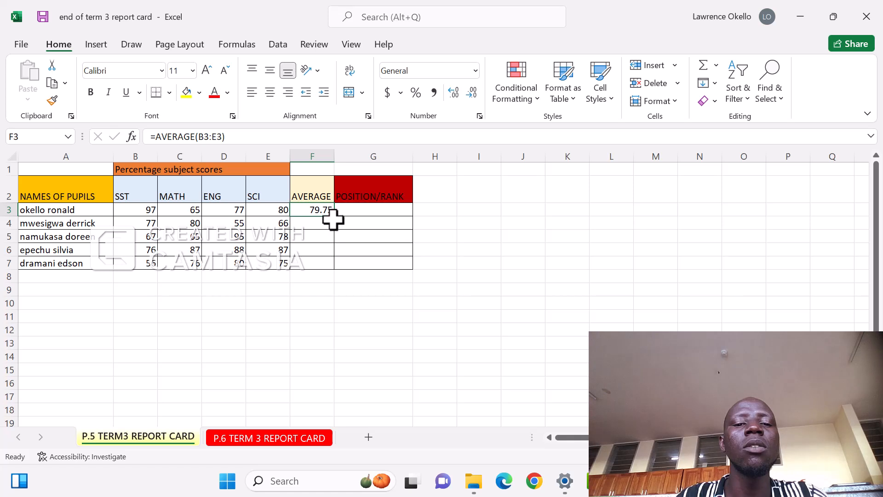
pyautogui.moveTo(336, 216); pyautogui.dragTo(336, 269)
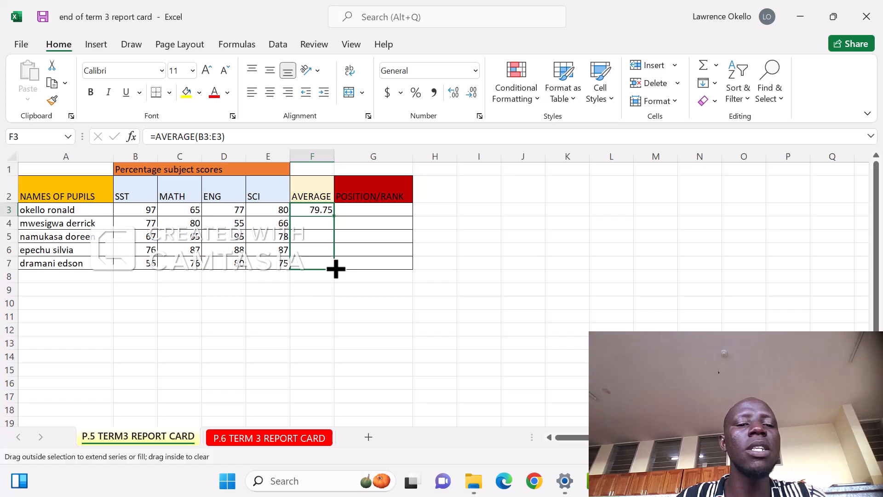
pyautogui.moveTo(336, 269); pyautogui.dragTo(335, 270)
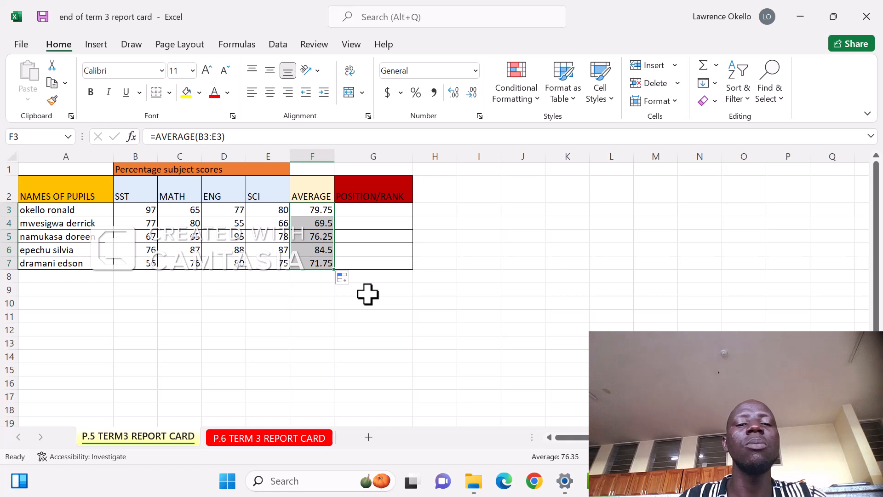
pyautogui.click(367, 293)
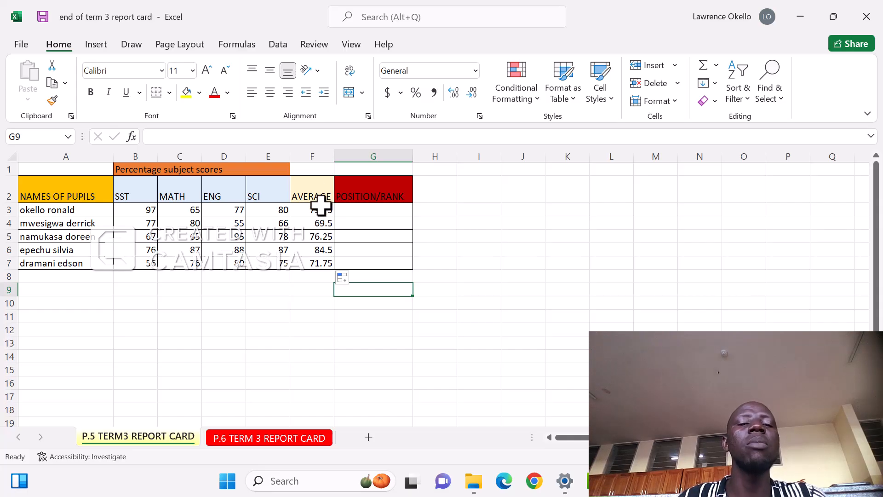
# - Enter a RANK.EQ formula in G3 ranking F3 against the absolute range $F$3:$F$7
pyautogui.click(315, 155)
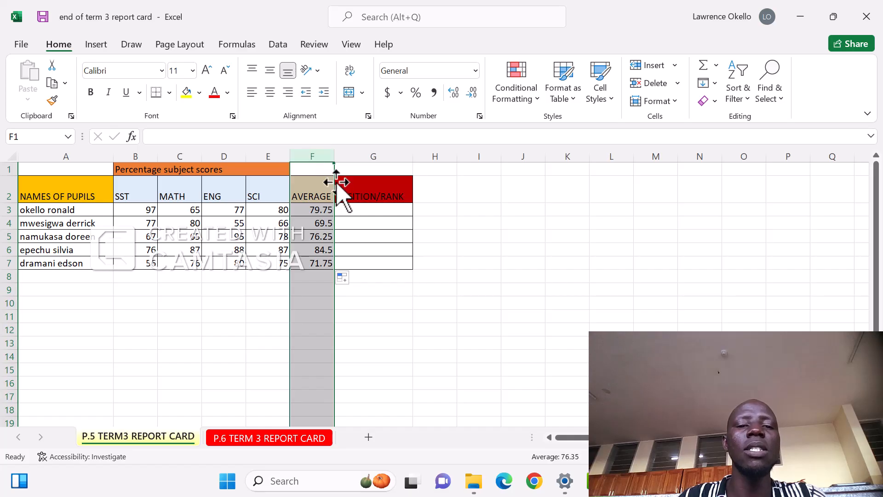
pyautogui.click(359, 208)
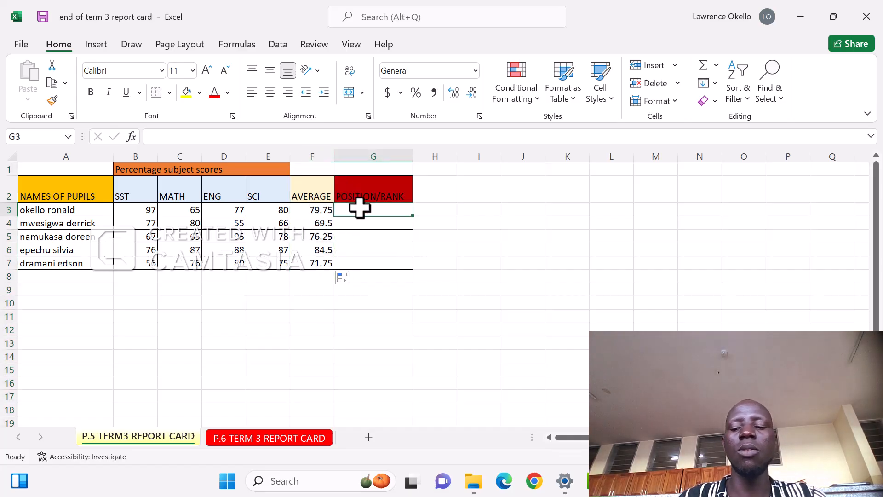
pyautogui.write('=')
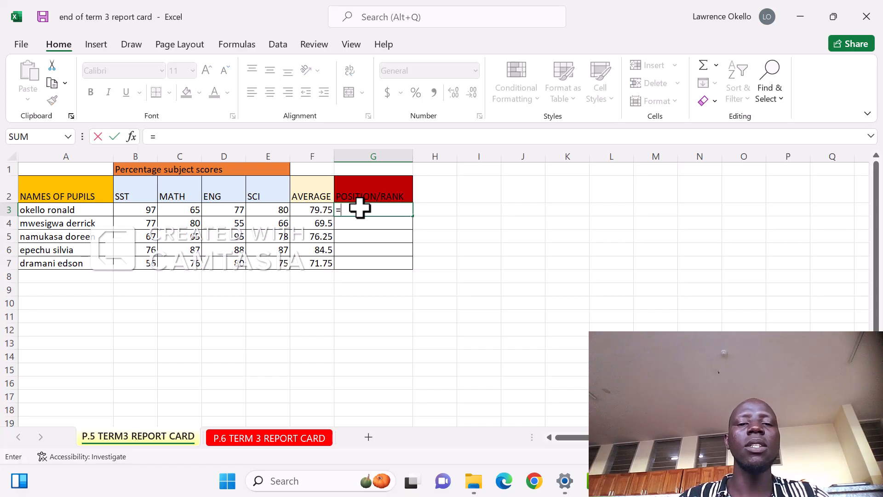
pyautogui.write('RA')
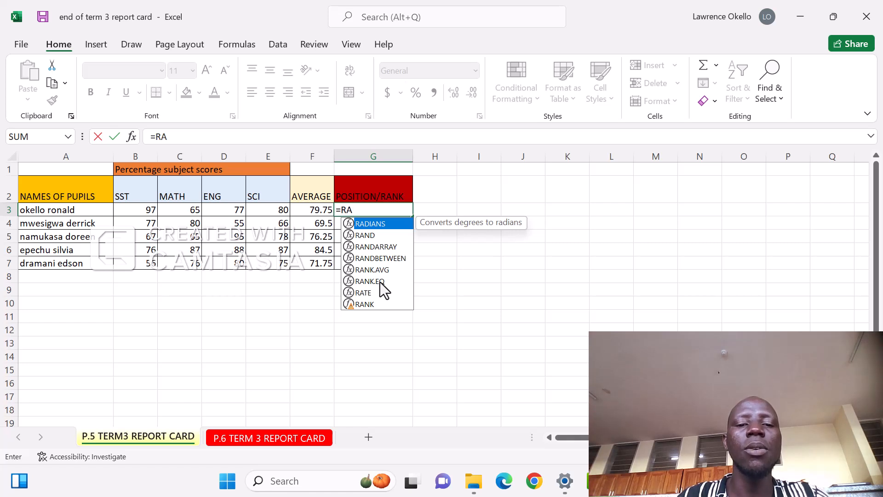
pyautogui.click(379, 282)
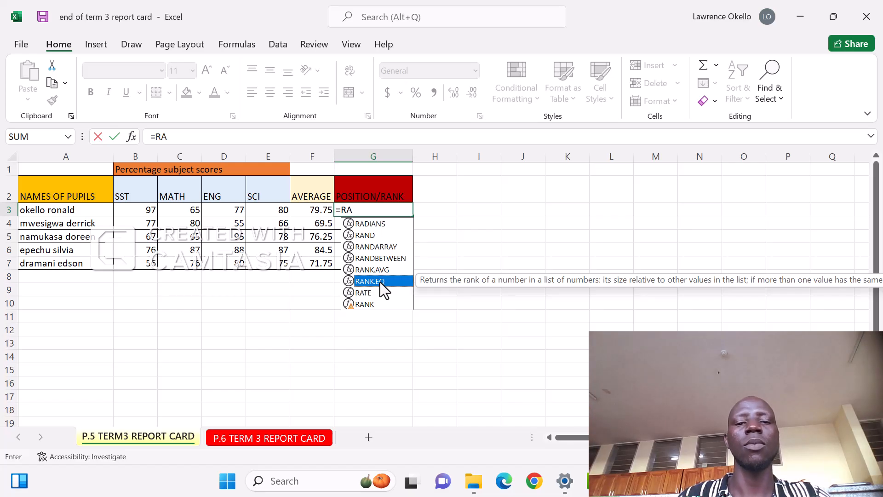
pyautogui.doubleClick(380, 281)
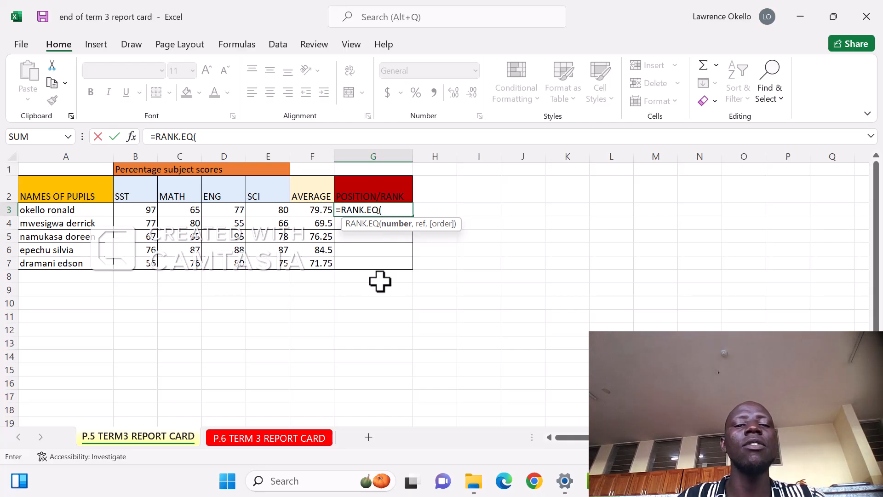
pyautogui.click(314, 210)
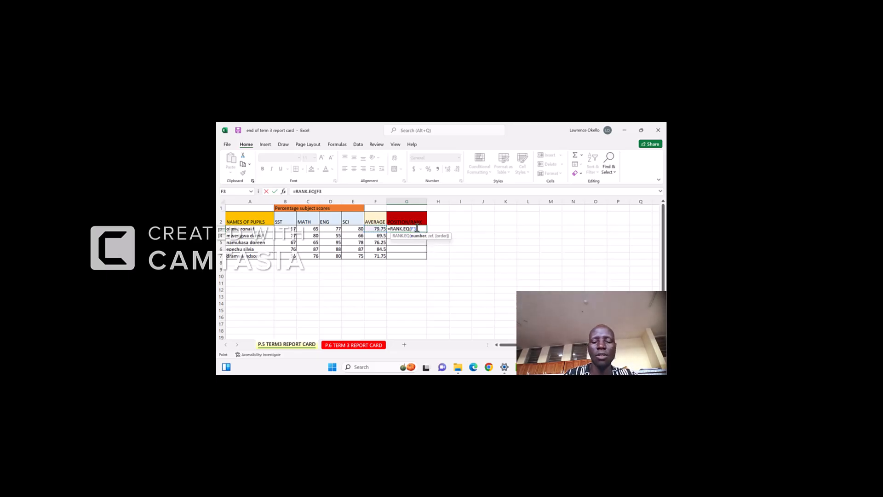
pyautogui.write(',')
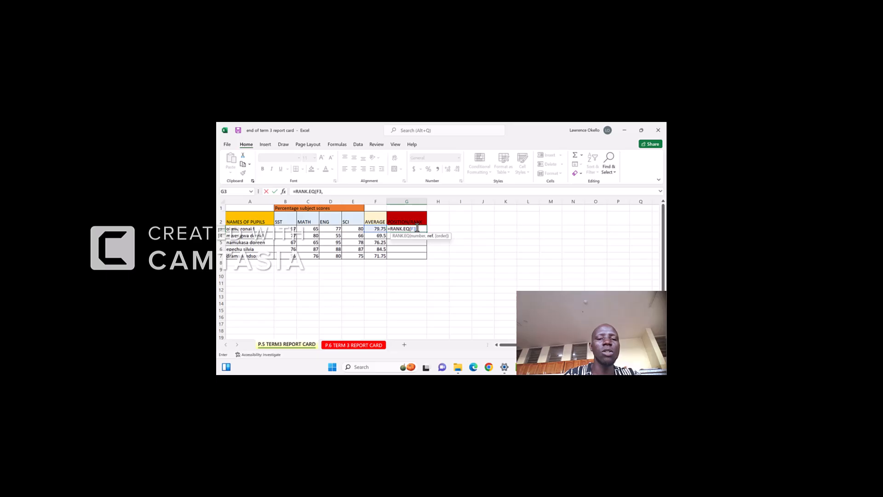
pyautogui.write('$')
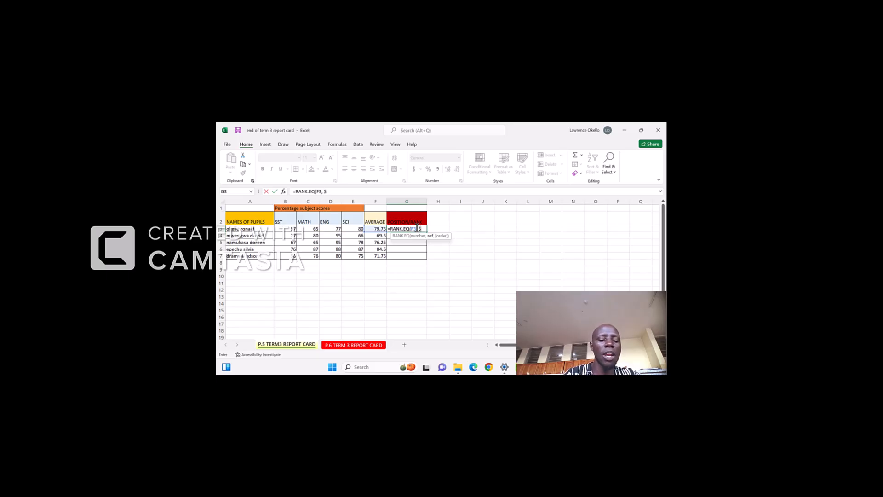
pyautogui.write('F$')
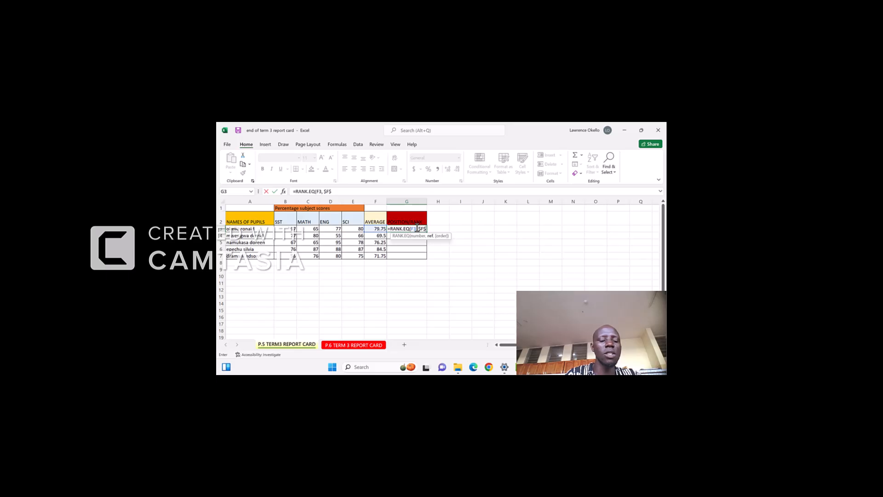
pyautogui.write('3:$F$')
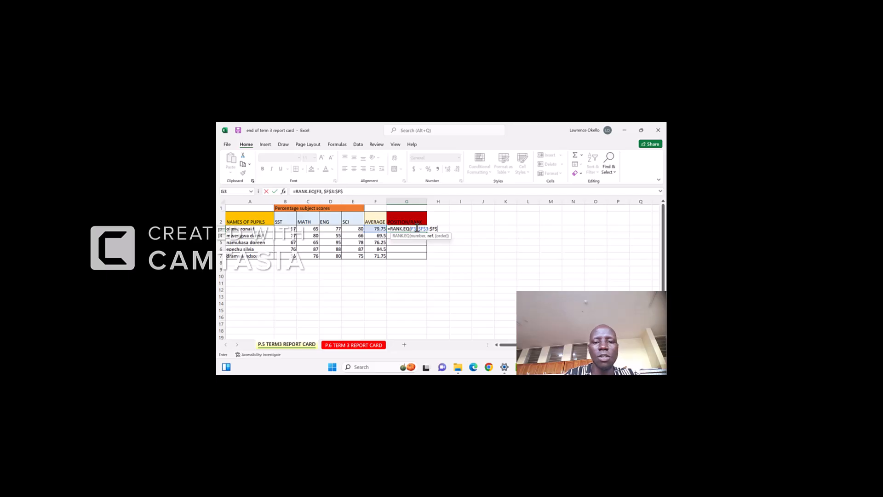
pyautogui.write('7')
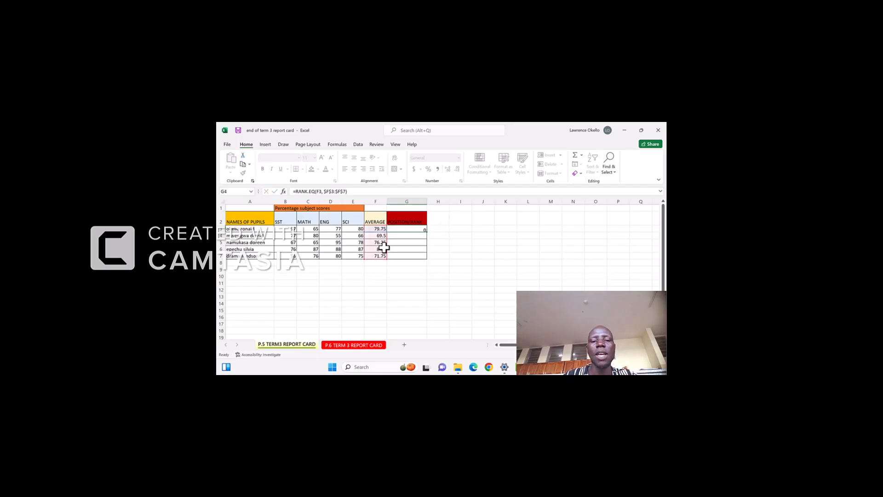
pyautogui.press('Return')
# - Fill the rank formula down column G through row 7
pyautogui.click(404, 229)
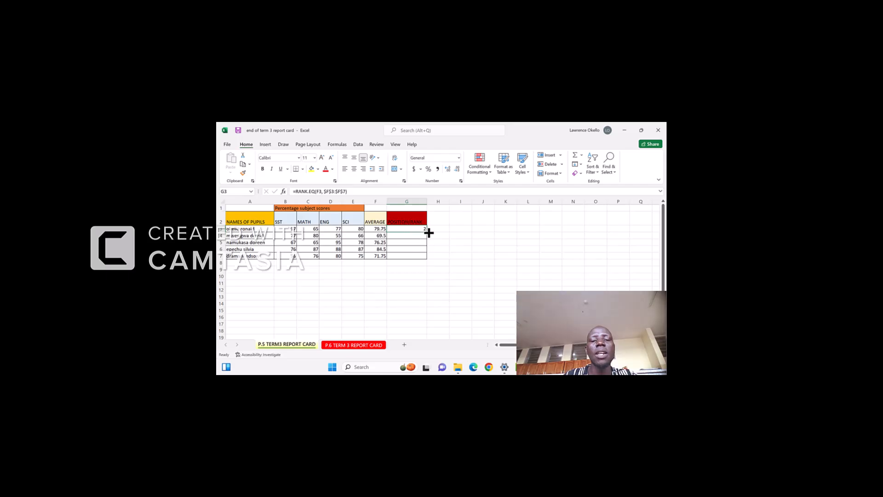
pyautogui.moveTo(427, 233); pyautogui.dragTo(428, 260)
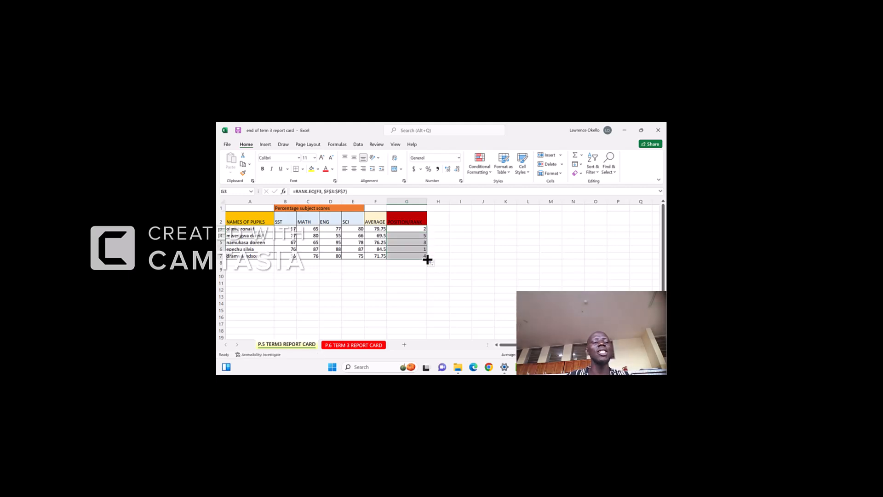
pyautogui.click(396, 270)
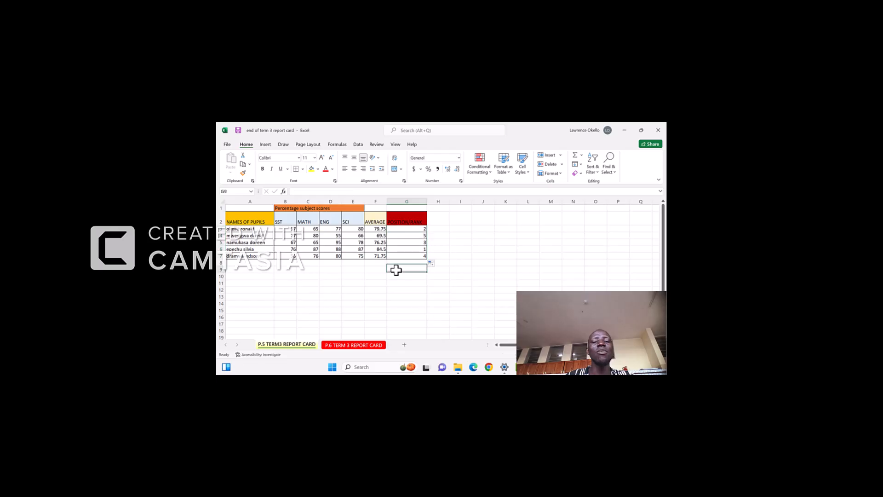
# - Select individual pupils' rows to compare their averages with their positions
pyautogui.click(220, 249)
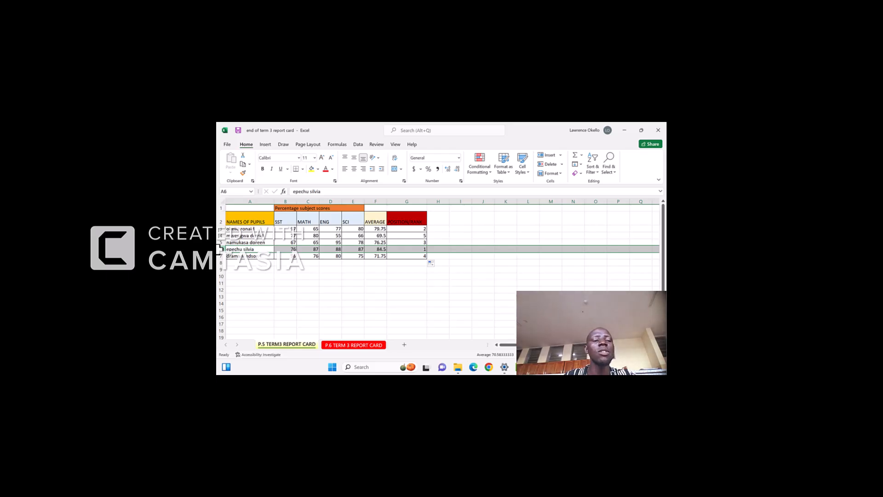
pyautogui.click(221, 228)
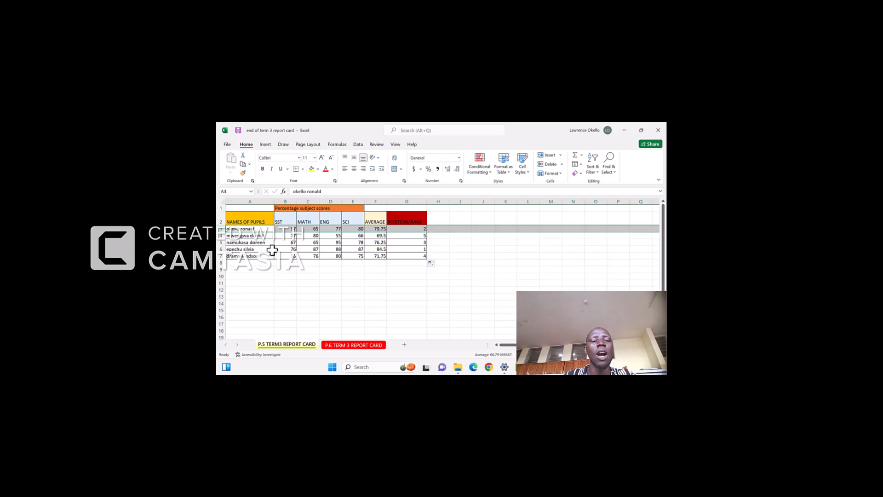
pyautogui.click(221, 242)
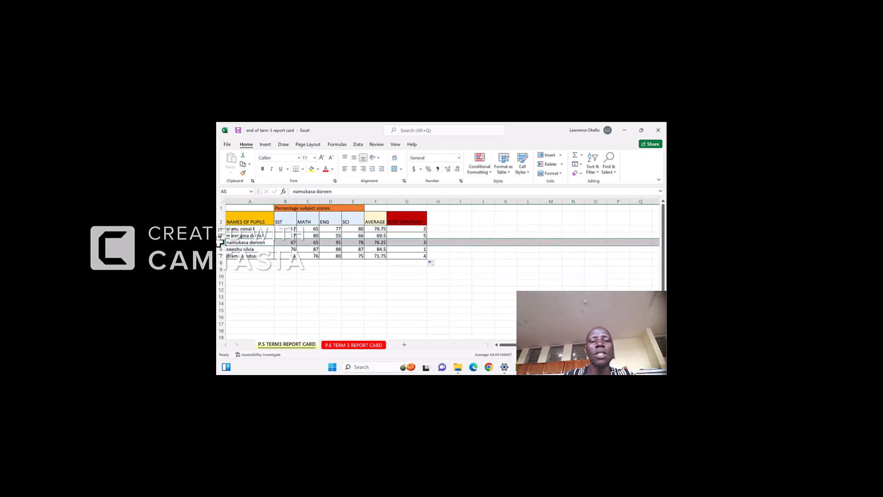